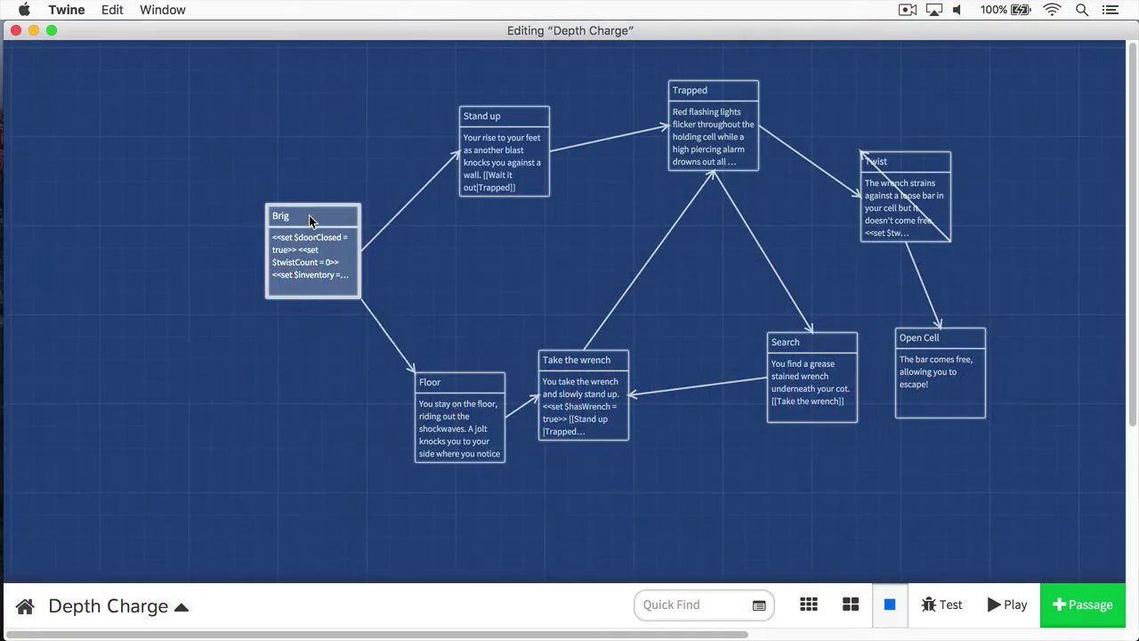
Review the Brig passage's empty $inventory array and the call adding items to it.
double_click(309, 215)
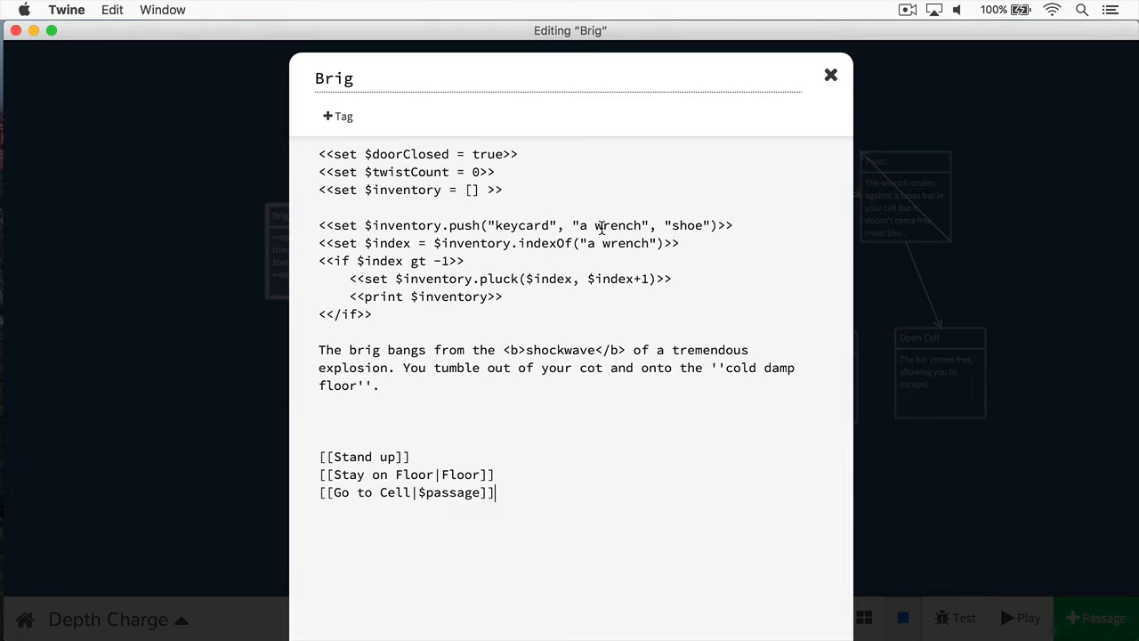
left_click_drag(365, 190, 481, 193)
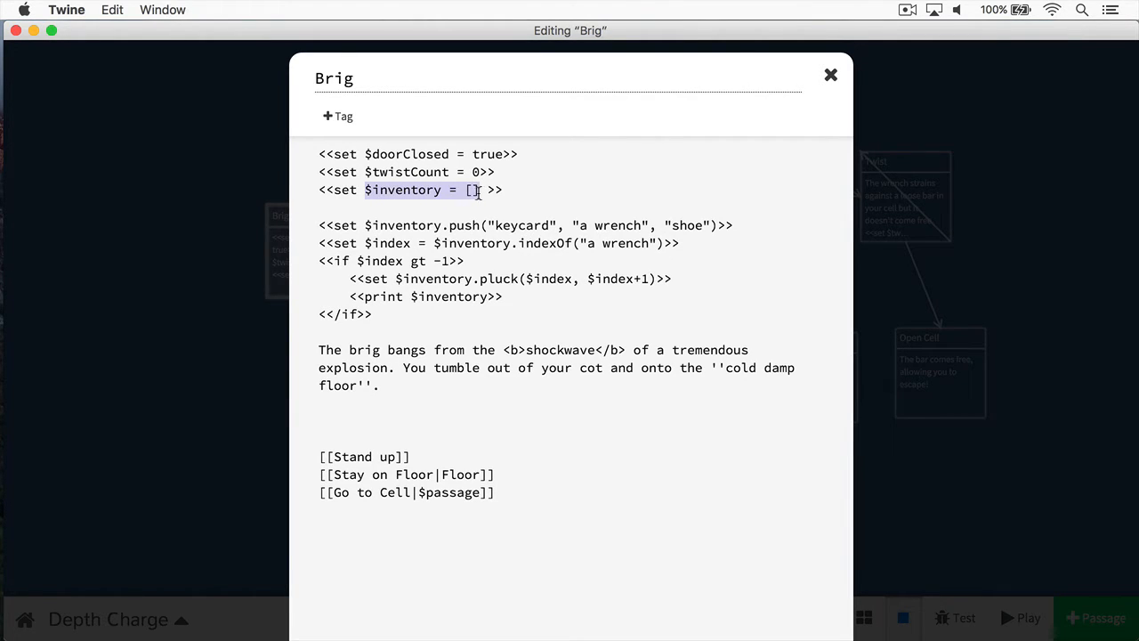
double_click(471, 190)
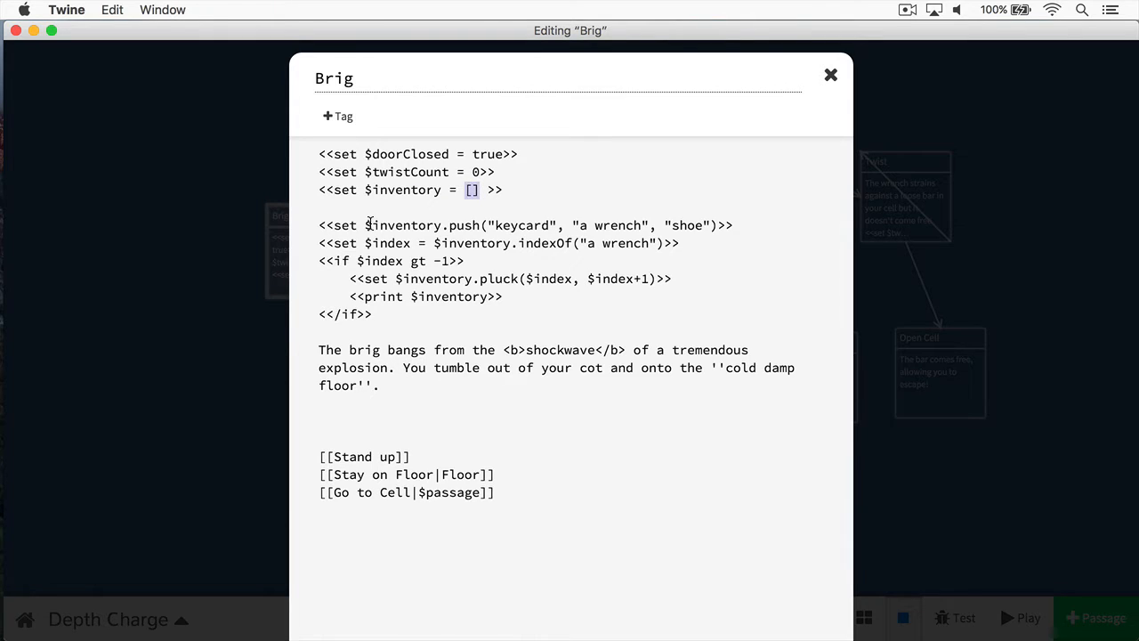
left_click_drag(365, 225, 721, 225)
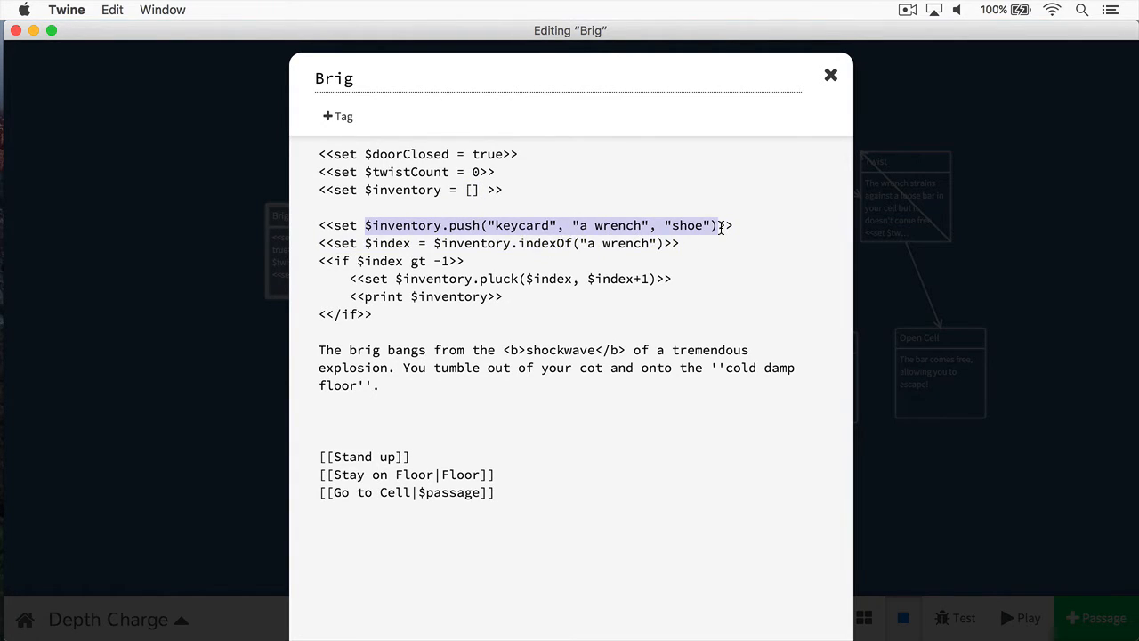
left_click(620, 226)
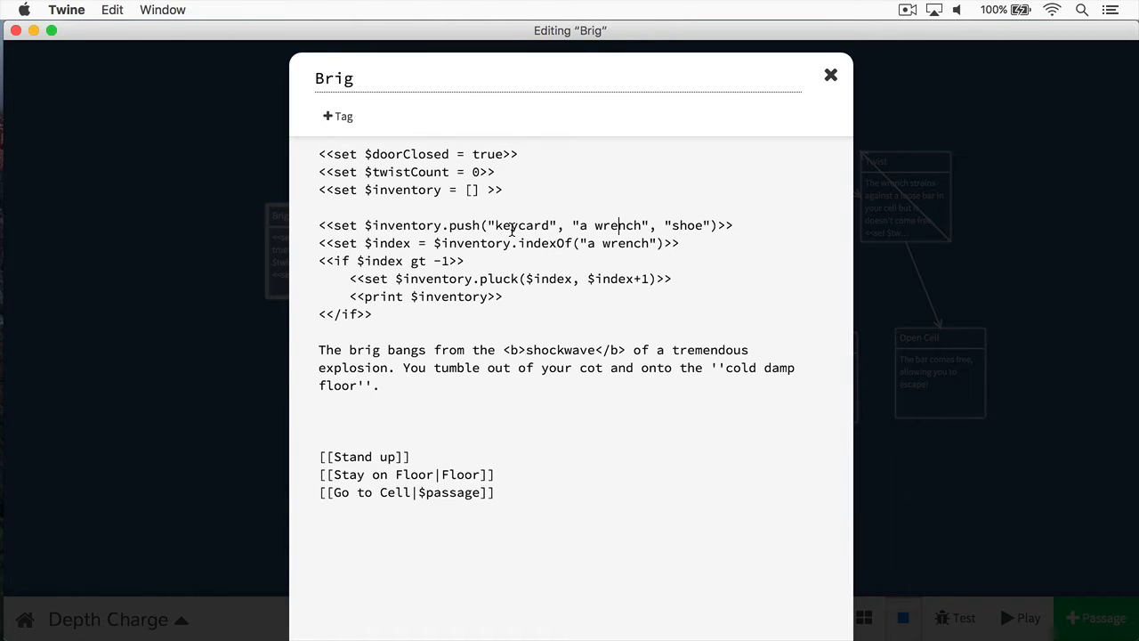
Point out the keycard, wrench and shoe items added to the inventory.
double_click(507, 227)
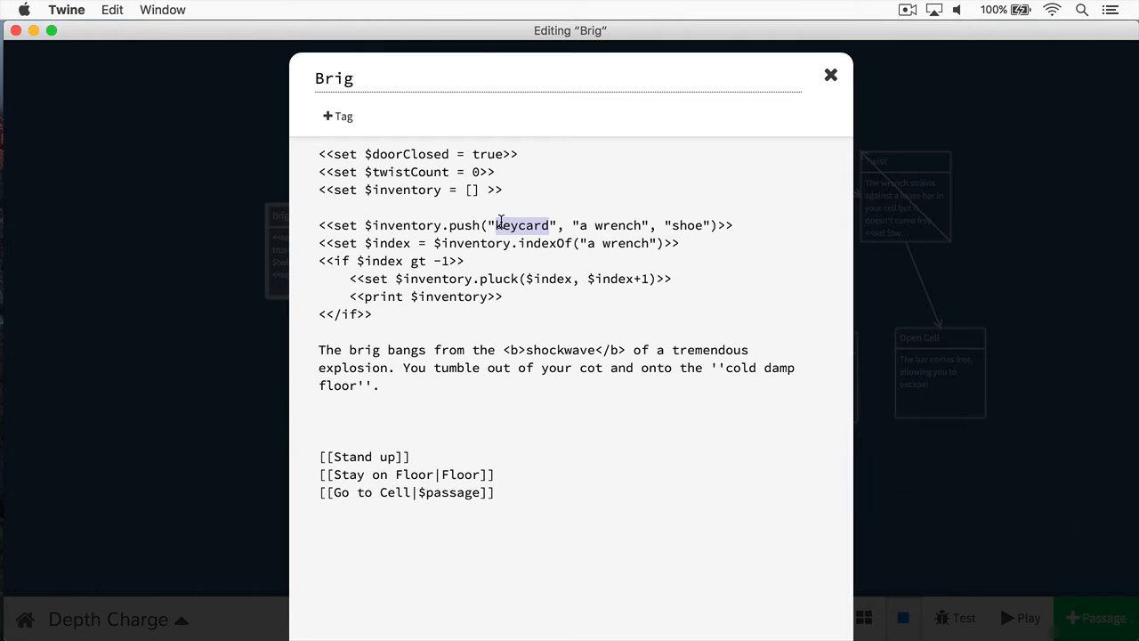
triple_click(608, 225)
left_click(585, 225)
left_click_drag(579, 225, 641, 225)
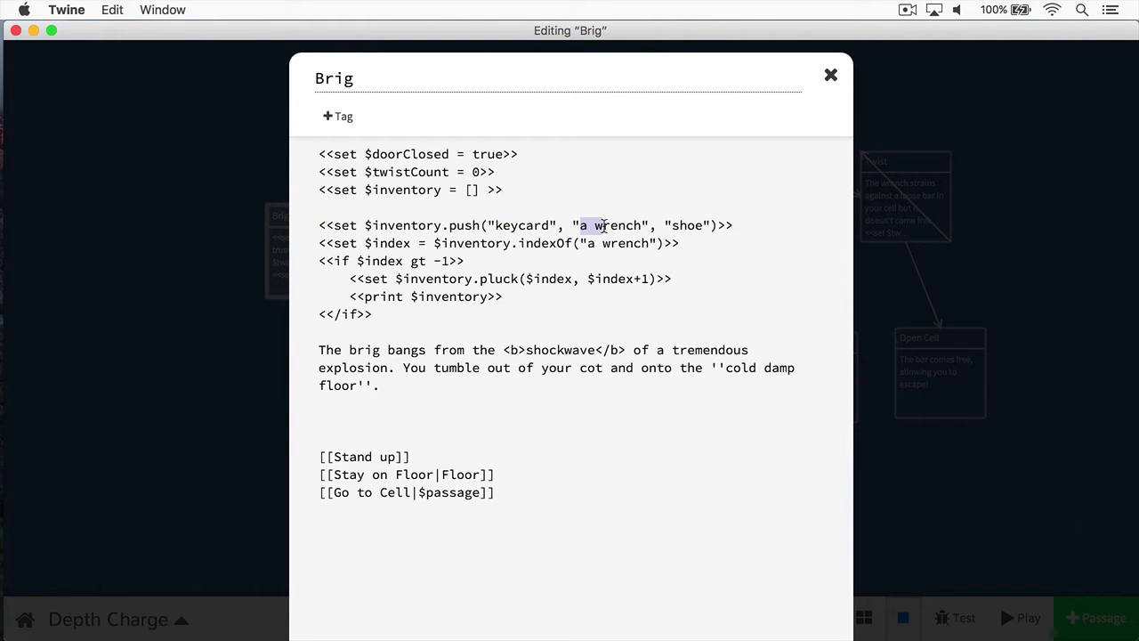
double_click(681, 225)
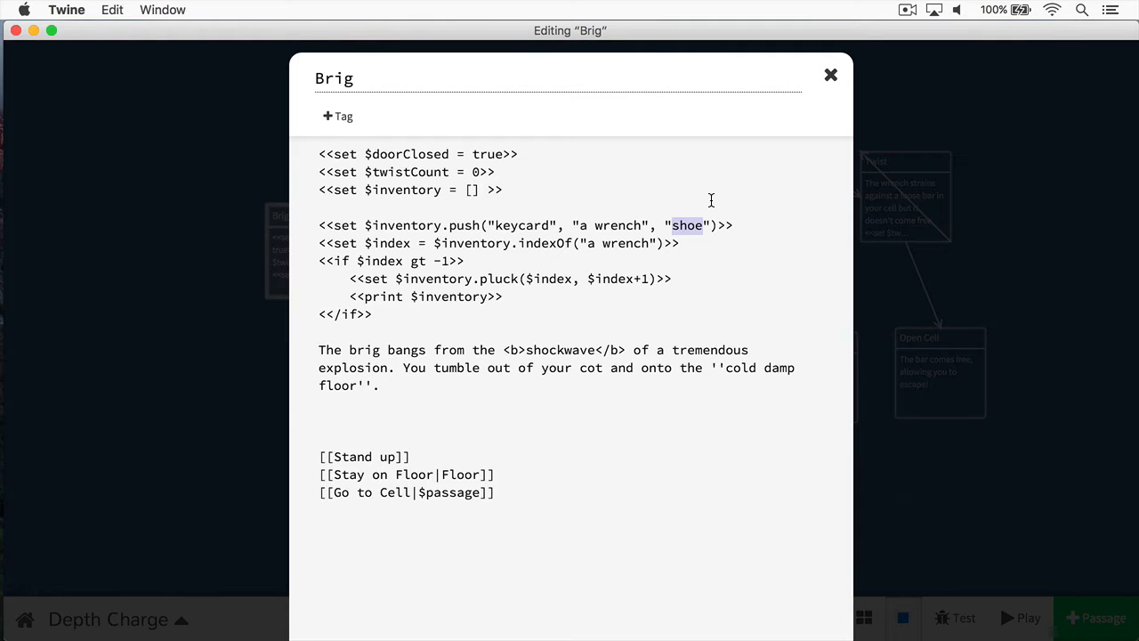
double_click(505, 223)
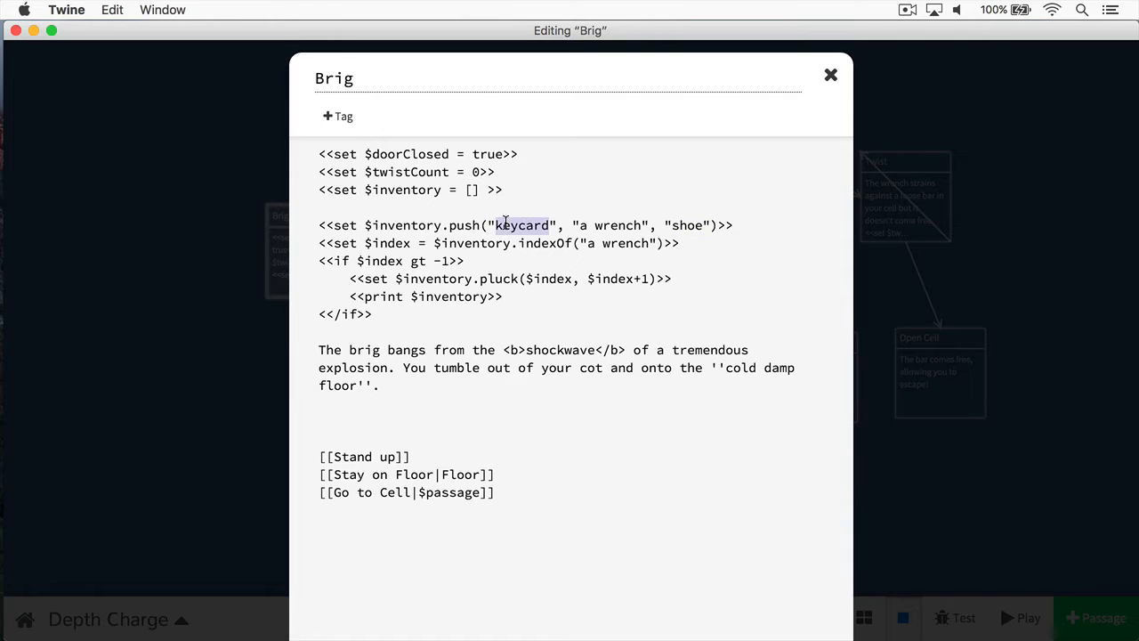
double_click(620, 225)
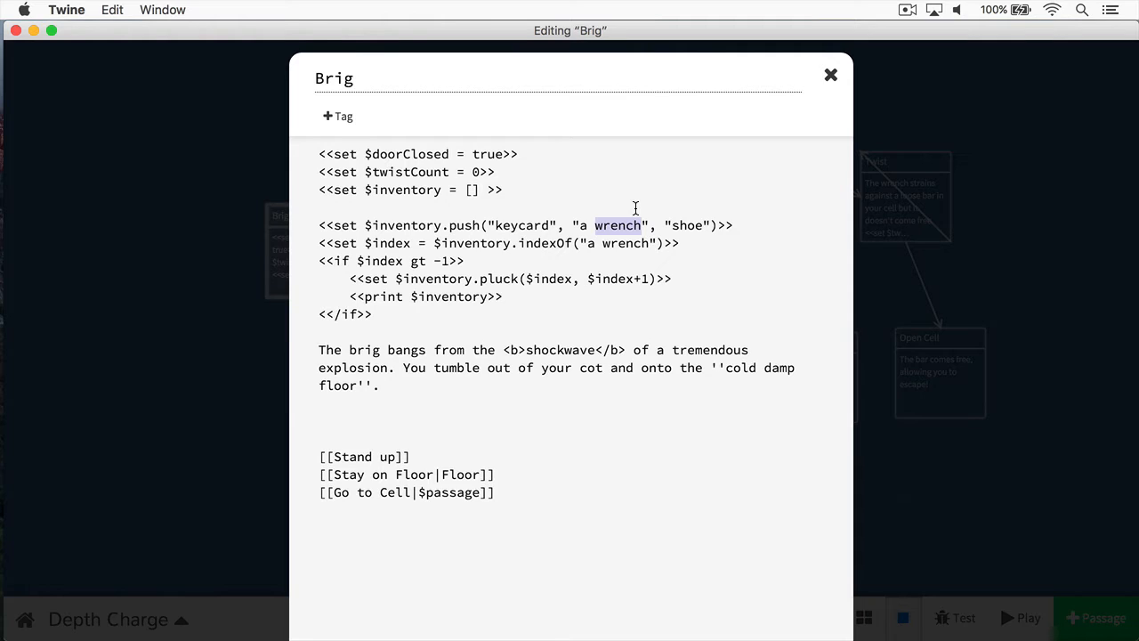
Start a new line below the paragraph reading "<<for $i = 0;".
key("Down")
key("Down")
key("Down")
key("Down")
key("Down")
key("Down")
key("Down")
key("Return")
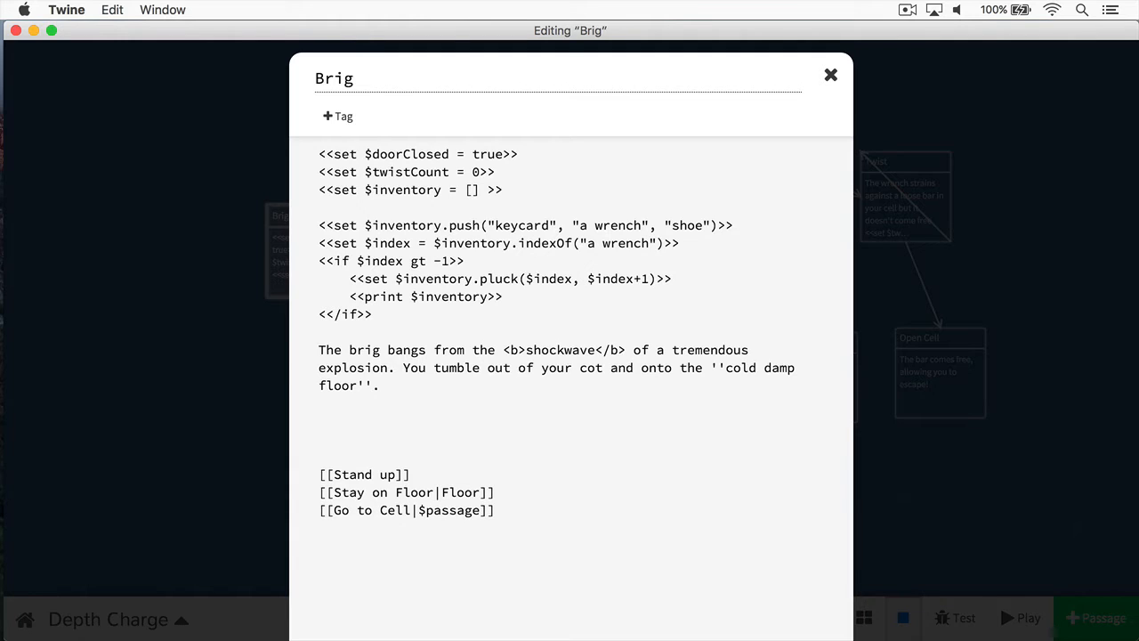
type("<<")
type("for")
type("$i ")
type("= 9")
key("BackSpace")
type("0")
type(";")
left_click_drag(363, 420, 366, 424)
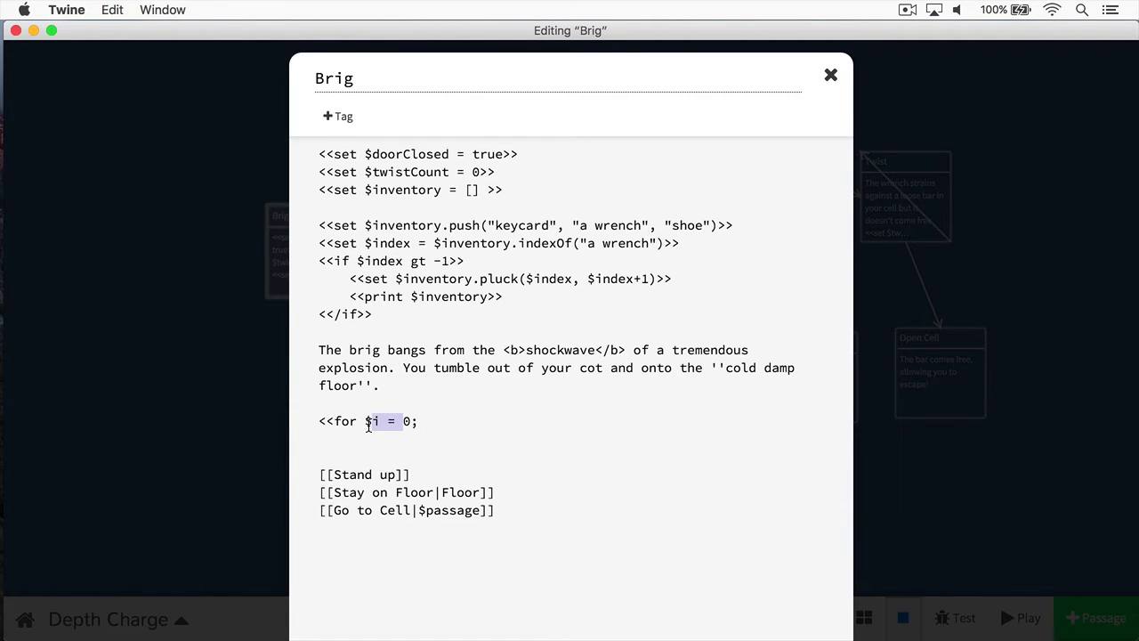
left_click(426, 421)
type("$i ")
type("< ")
type("10")
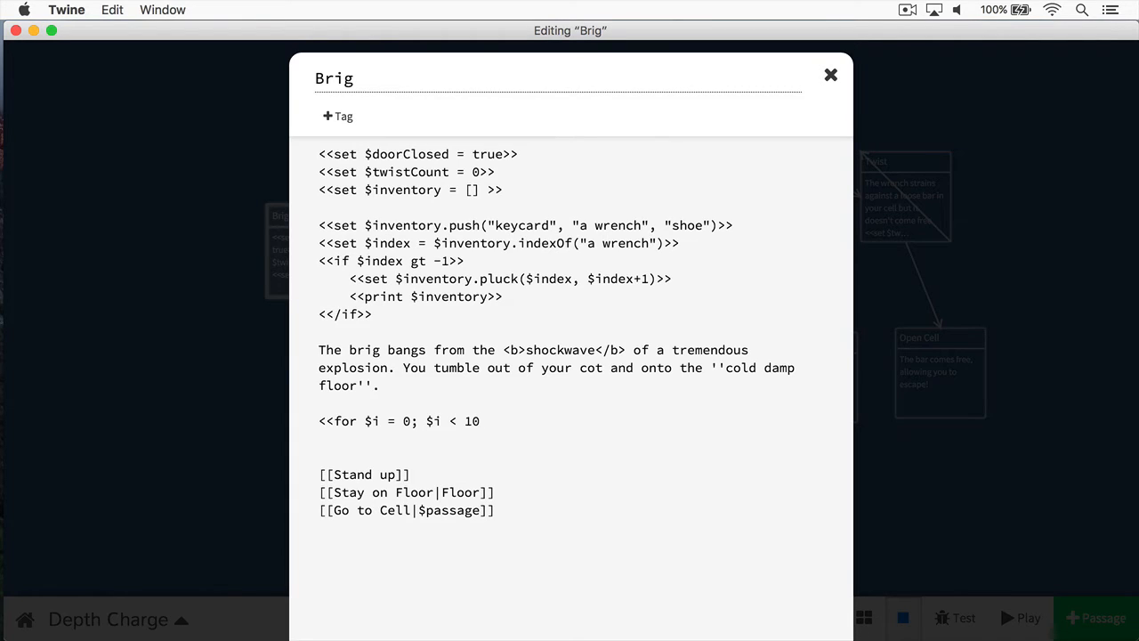
type(";")
type("$i ")
type("=")
type("i +")
type(" 1")
Complete the for line as "<<for $i = 0; $i < 10; $i++>>" and select the increment.
key("BackSpace")
key("BackSpace")
key("BackSpace")
key("BackSpace")
key("BackSpace")
key("BackSpace")
key("BackSpace")
key("BackSpace")
key("BackSpace")
type("++")
type(">>")
double_click(506, 420)
left_click(518, 420)
left_click_drag(541, 420, 514, 422)
key("Left")
Change the loop step from $i++ to $i--.
key("BackSpace")
key("BackSpace")
type("--")
Add a Hello line and closing <</for>> tag, restoring the step to $i++.
key("Return")
key("Return")
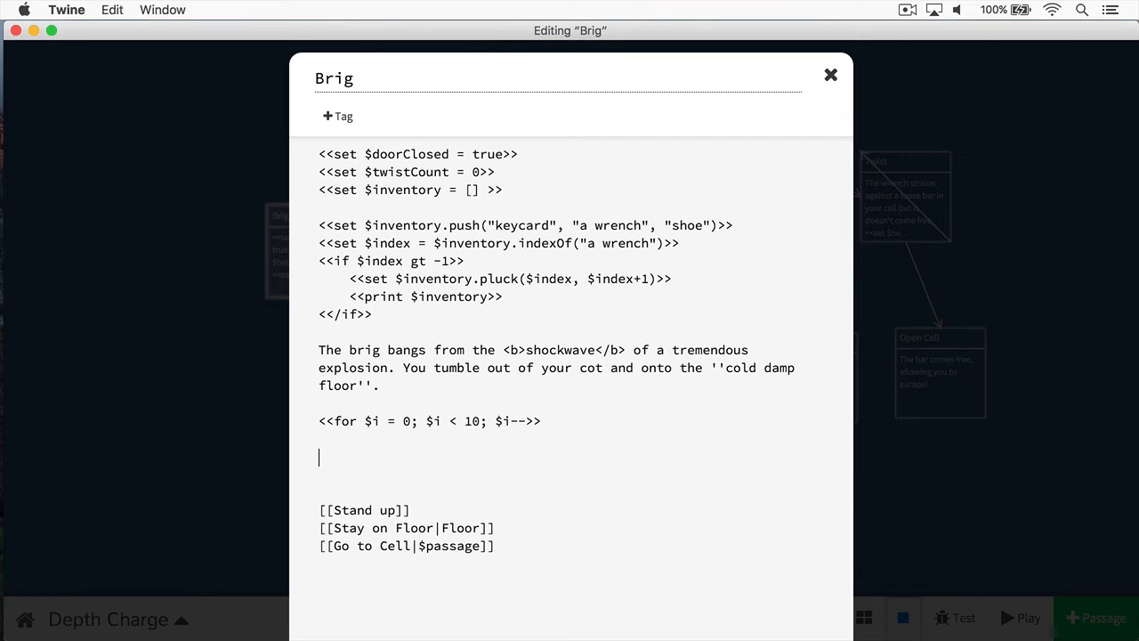
type("<<")
type("/for>>")
key("Left")
key("Left")
left_click(344, 438)
type("Hello")
key("Down")
key("Down")
key("Down")
key("Up")
key("Up")
key("Up")
key("Up")
key("BackSpace")
key("BackSpace")
type("++")
Play the Depth Charge story to see Hello printed ten times, then close it.
key("Escape")
left_click(1008, 617)
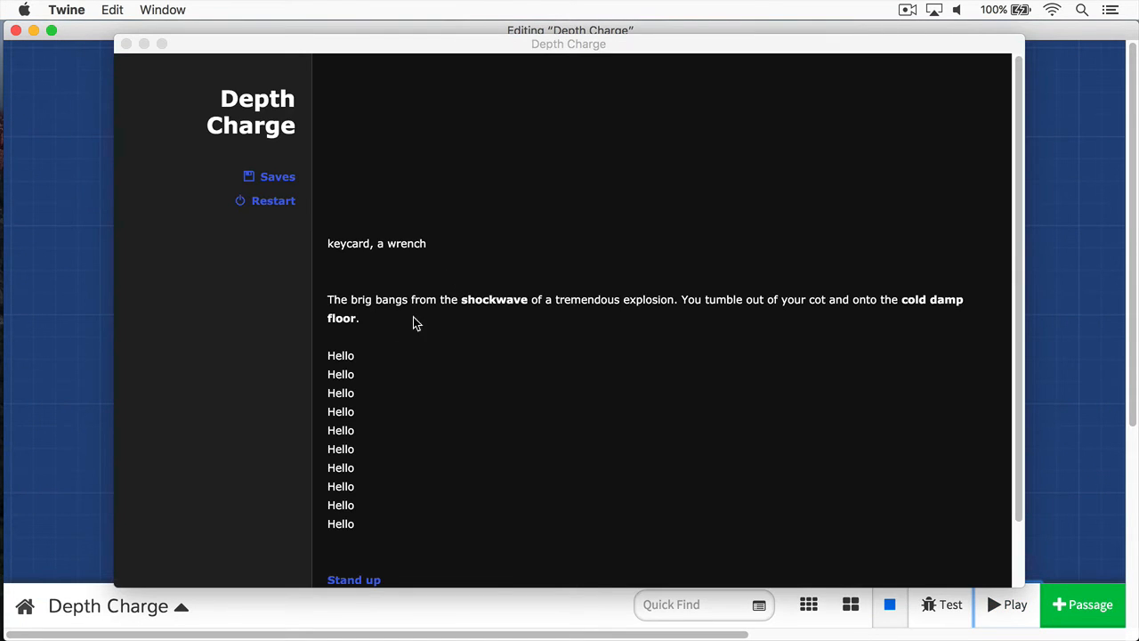
left_click(339, 365)
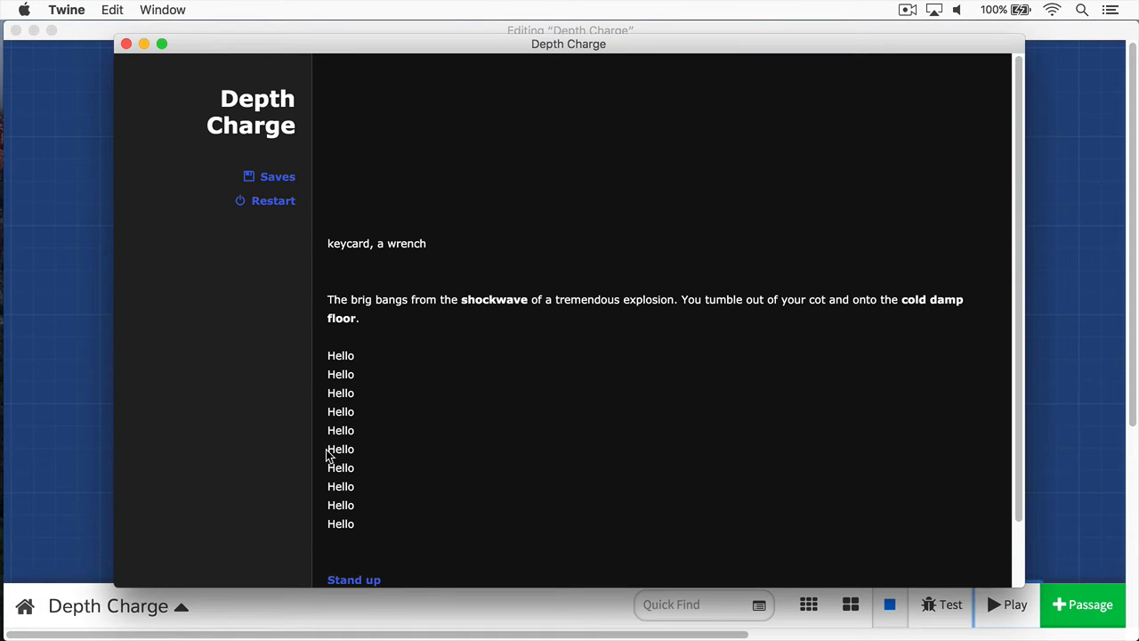
mouse_move(354, 525)
left_mouse_down()
mouse_move(323, 331)
mouse_move(319, 363)
left_mouse_up()
left_click(126, 44)
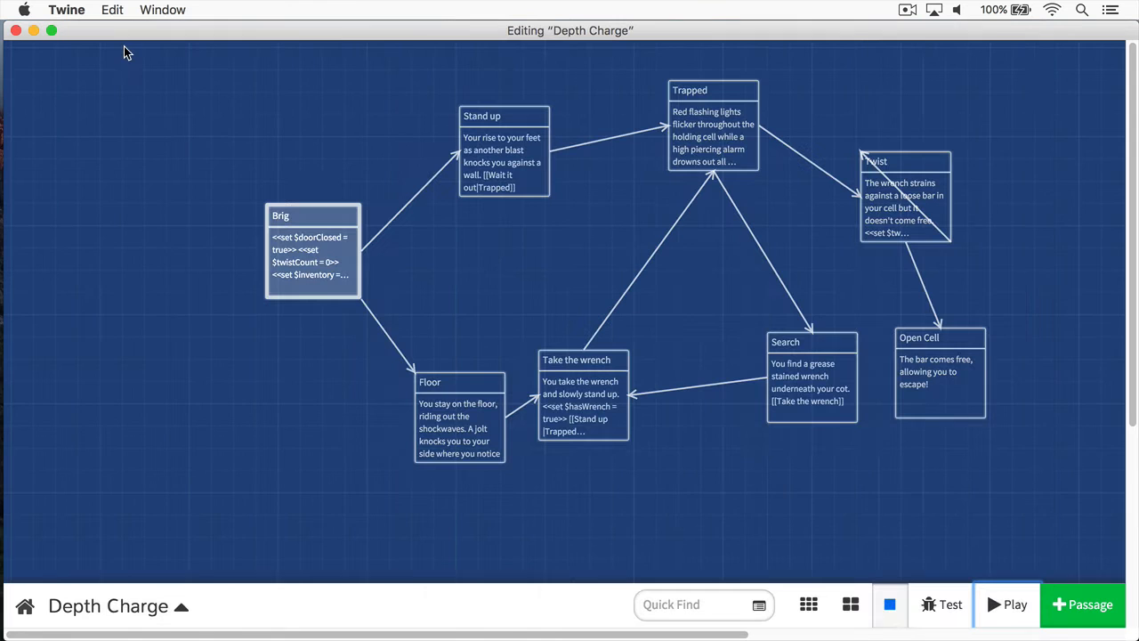
Delete the three-line for loop block from the Brig passage.
double_click(313, 254)
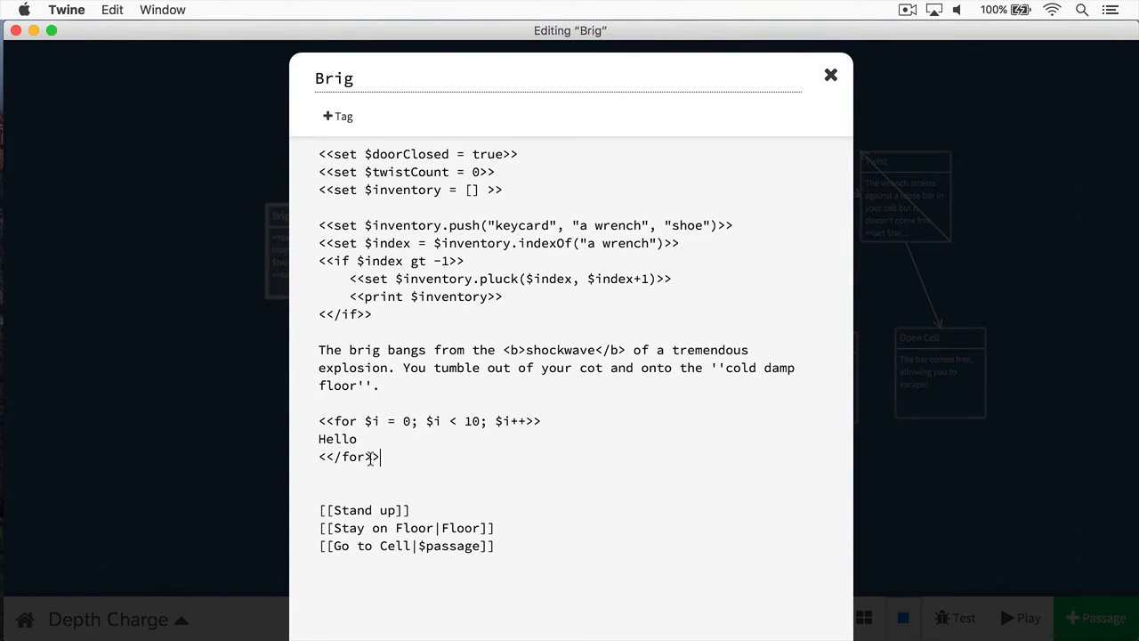
left_click_drag(381, 457, 298, 424)
key("BackSpace")
key("BackSpace")
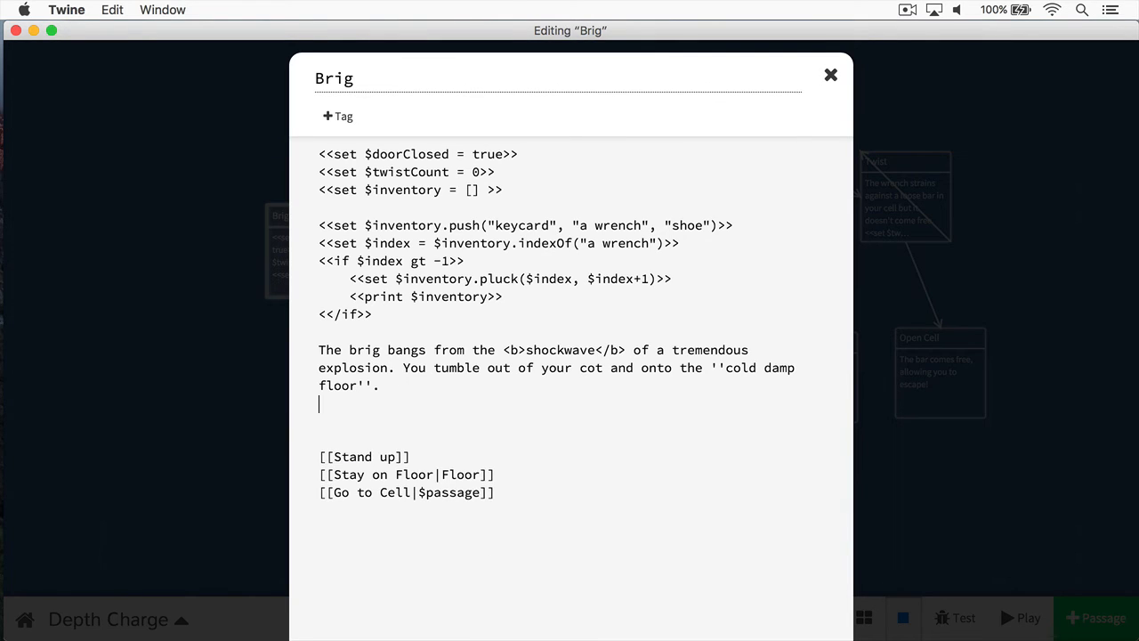
key("BackSpace")
key("BackSpace")
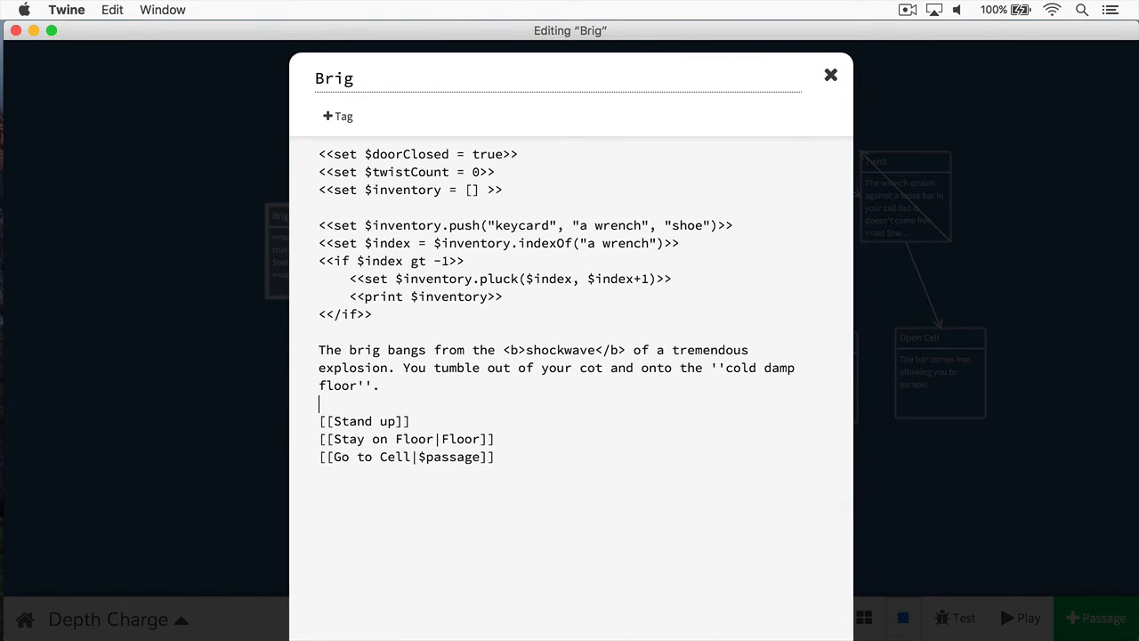
Add a [[Check Your Inventory|Inventory]] link after the Go to Cell link.
left_click(495, 456)
key("Return")
type("[[Check Your Inventory:")
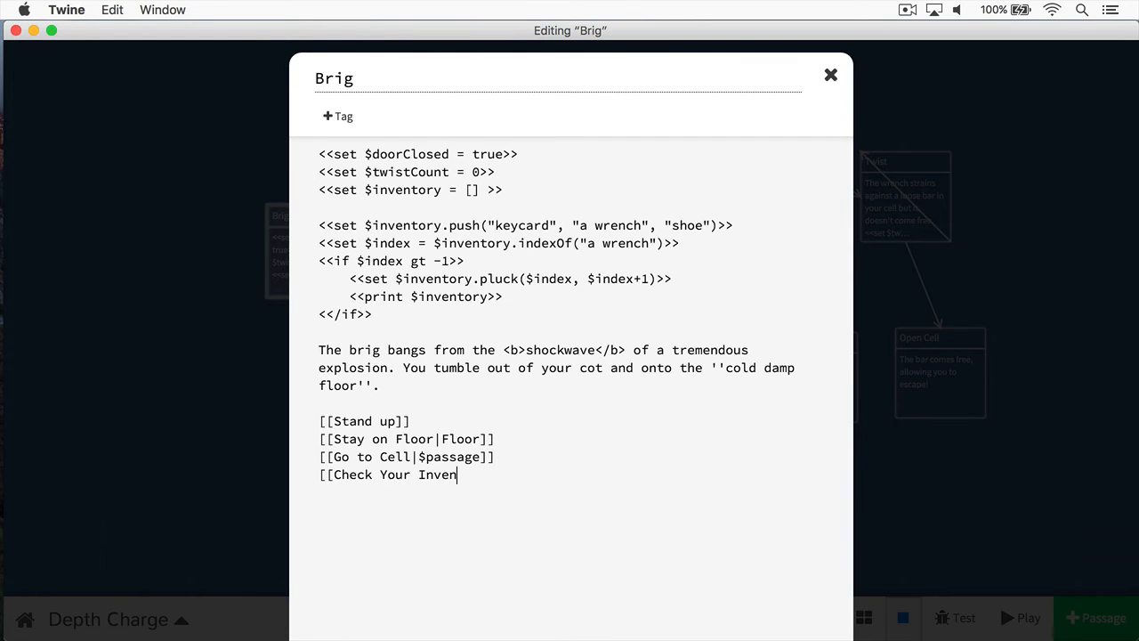
key("BackSpace")
type("|Inventory]]")
left_click(941, 332)
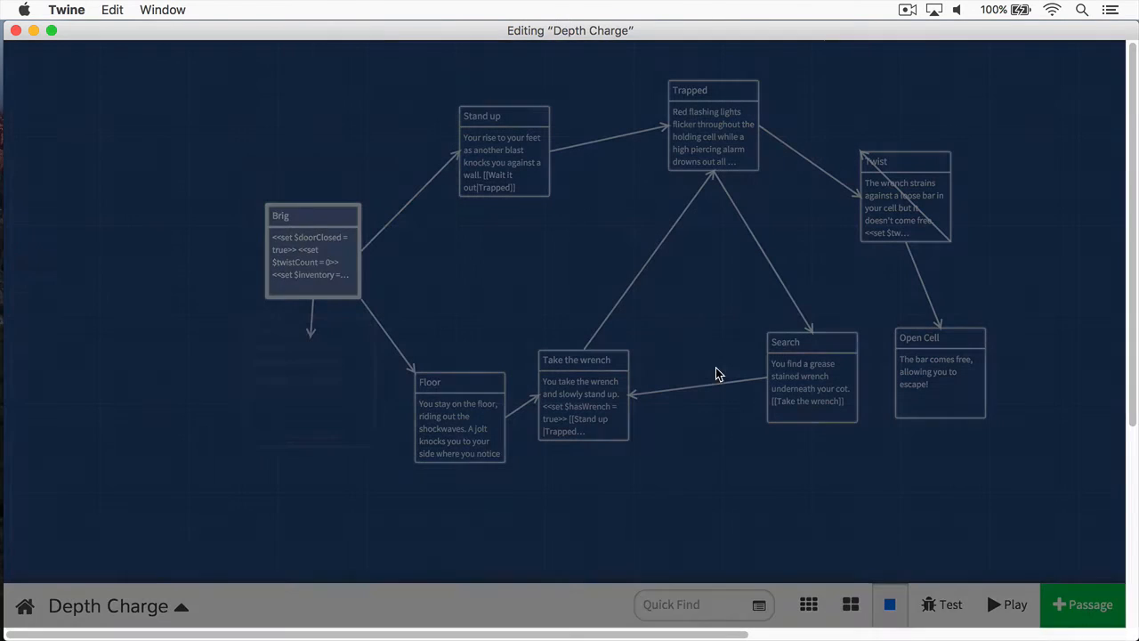
Move the new Inventory passage below Brig and check Brig's link to it.
left_click(348, 381)
left_click_drag(346, 381, 307, 451)
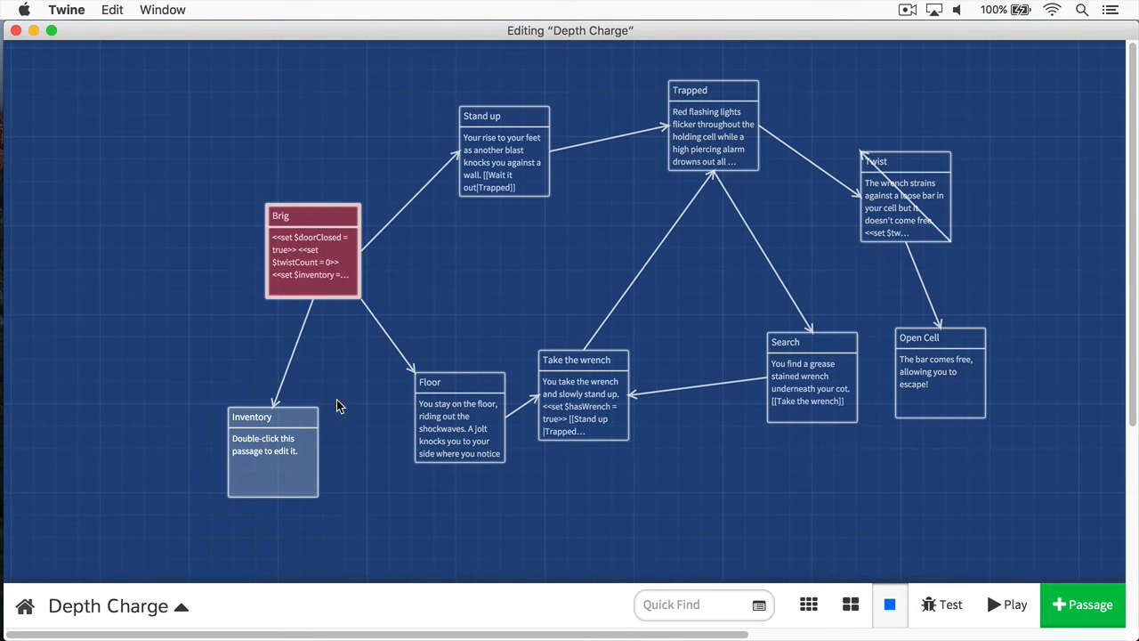
left_click(310, 245)
left_click(301, 418)
left_click(290, 244)
left_click(324, 252)
double_click(324, 252)
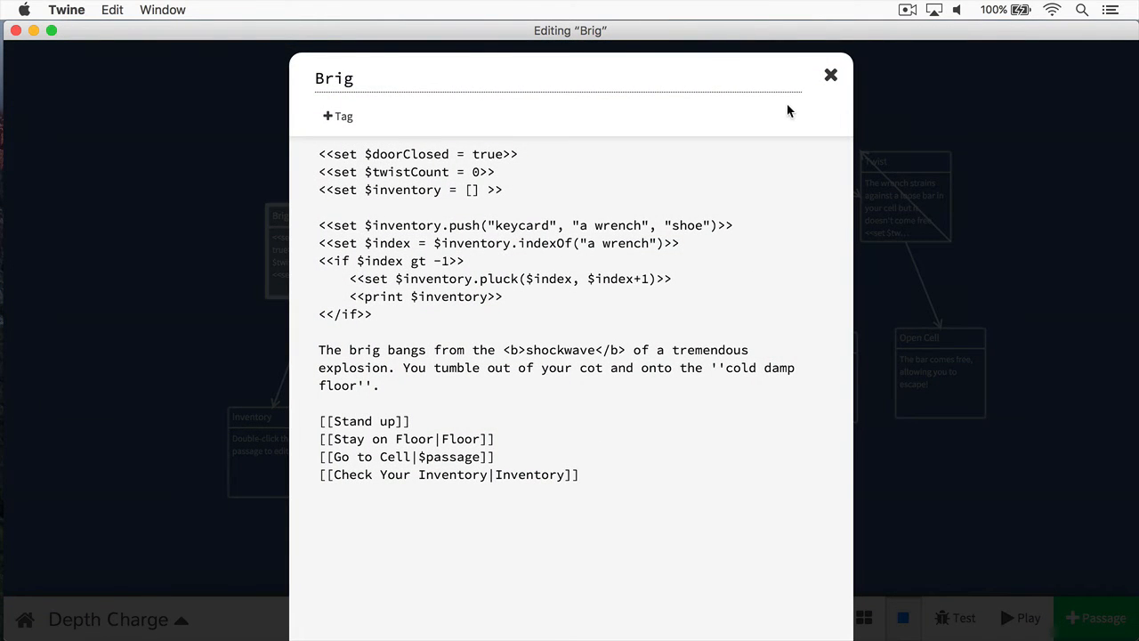
left_click(831, 75)
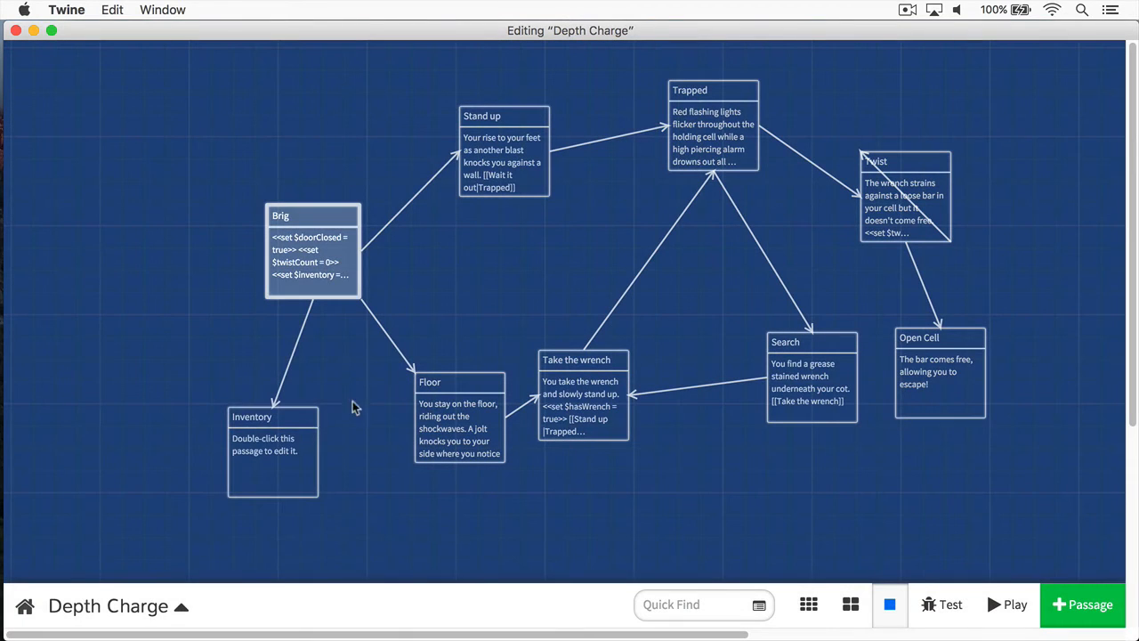
Reposition the Inventory and Take the wrench passages on the story map.
left_click(287, 418)
left_click_drag(287, 418, 321, 405)
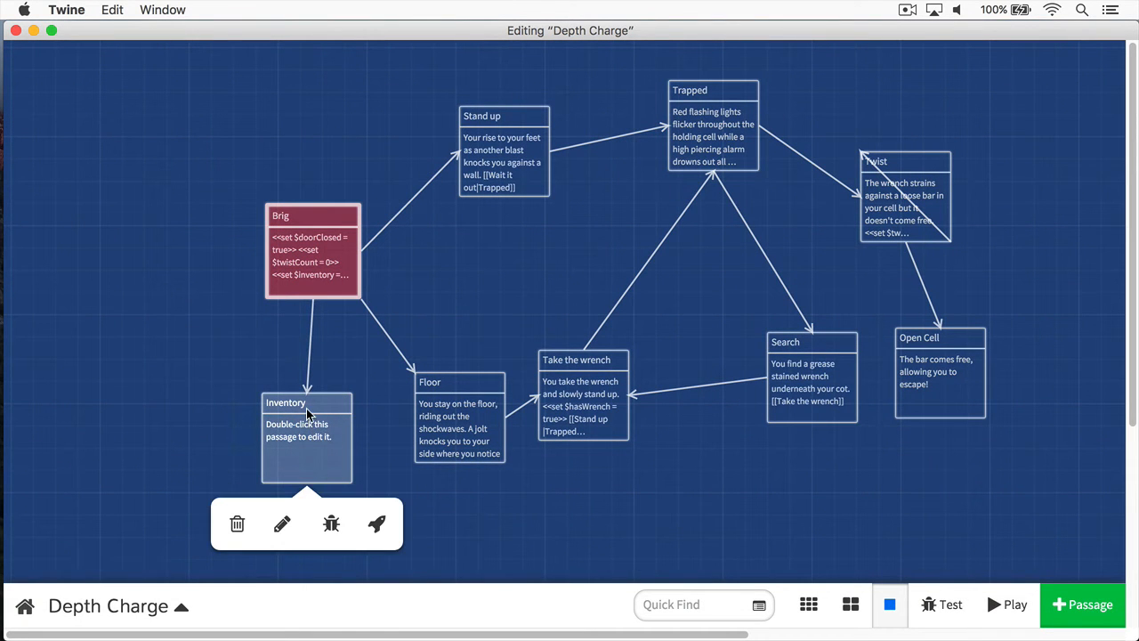
left_click_drag(301, 412, 316, 461)
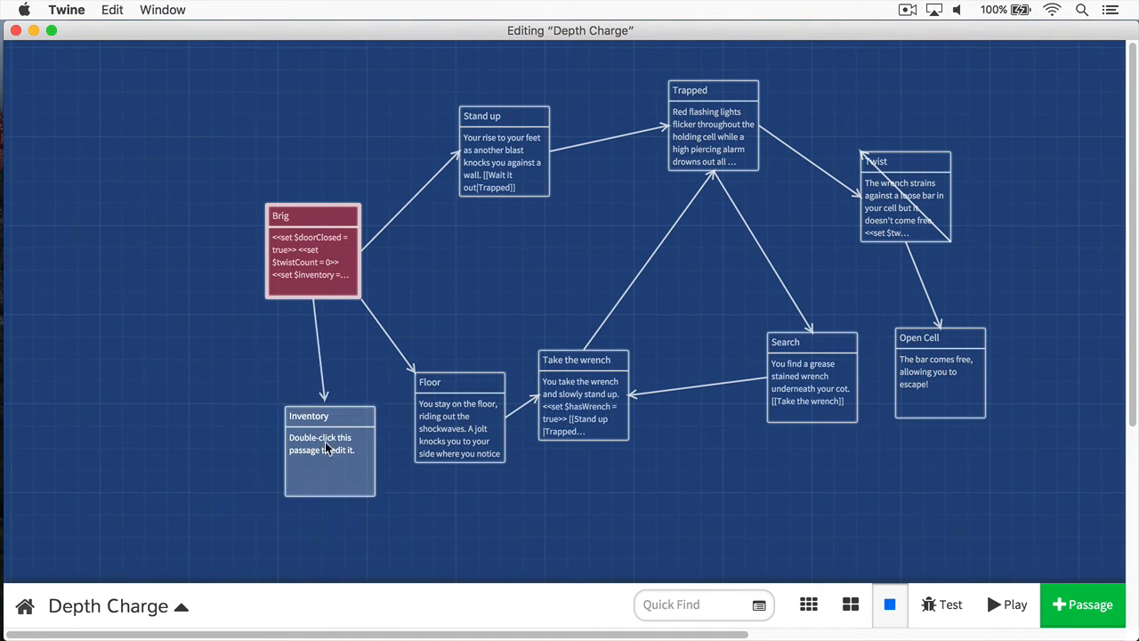
left_click(458, 166)
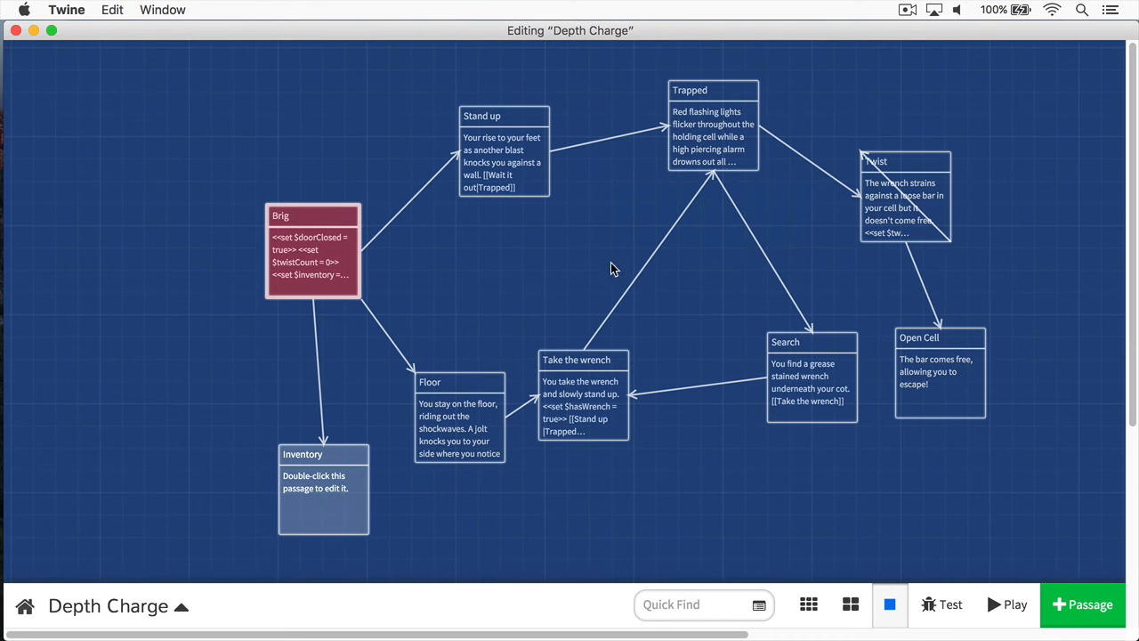
left_click_drag(566, 367, 620, 359)
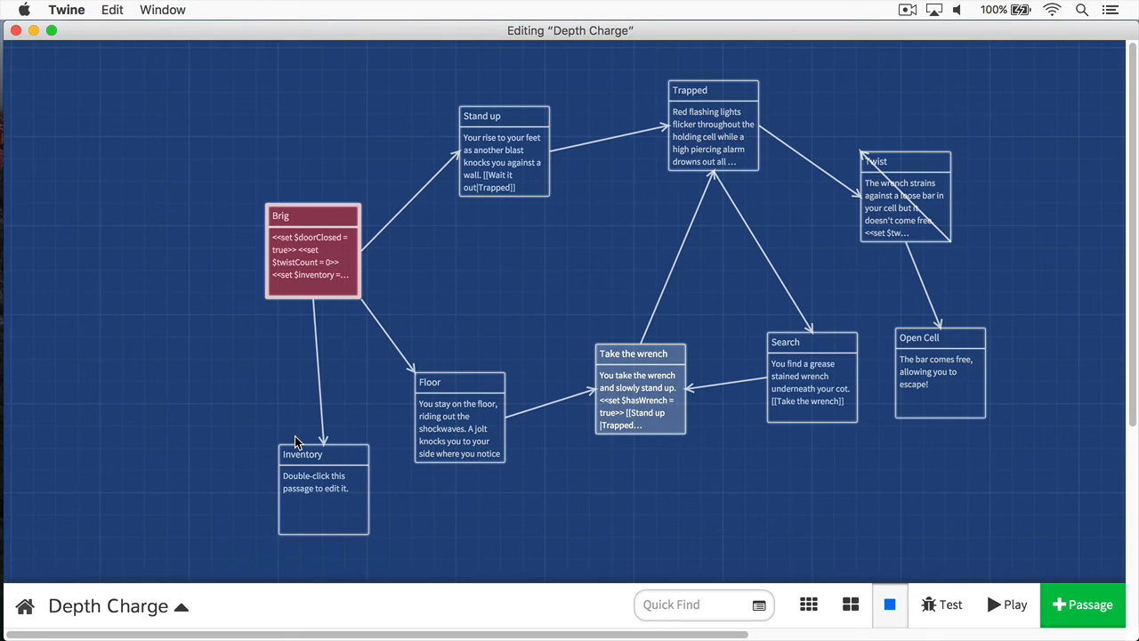
mouse_move(323, 490)
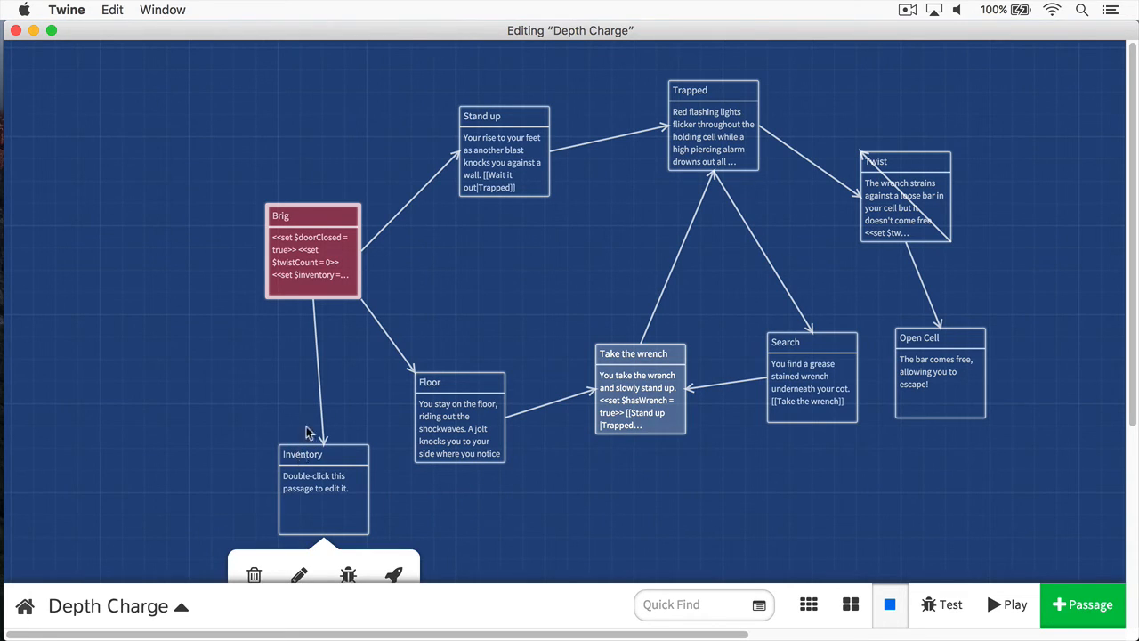
Write "You are holding:" and a for loop printing each $inventory[$i] in the Inventory passage.
double_click(328, 468)
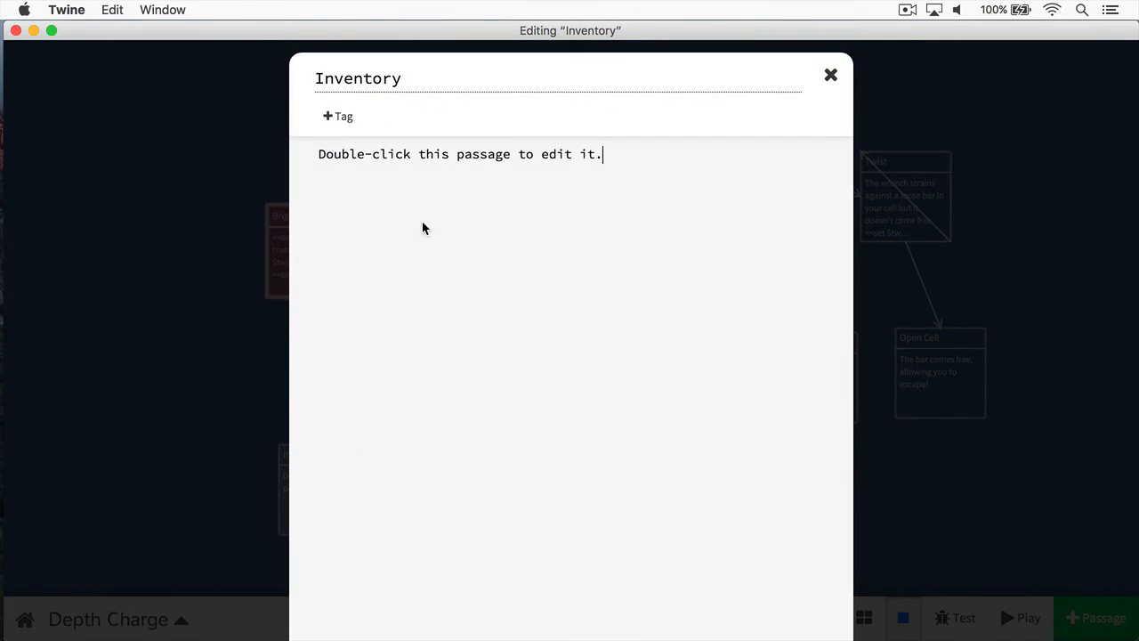
left_click(546, 187)
key("super+a")
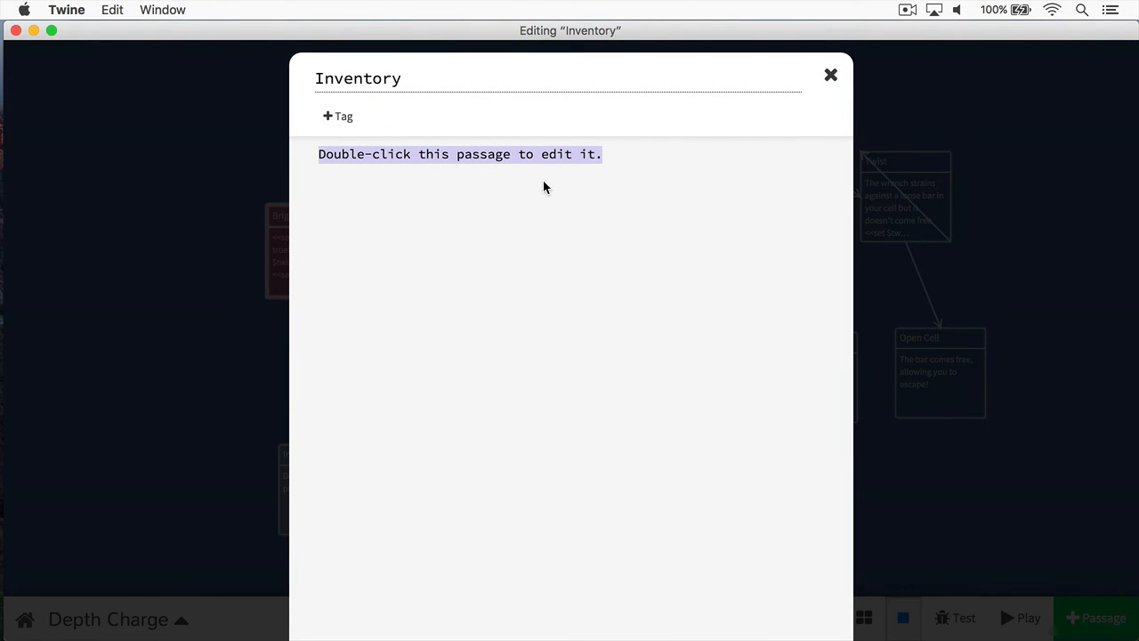
type("You are holding:")
key("Return")
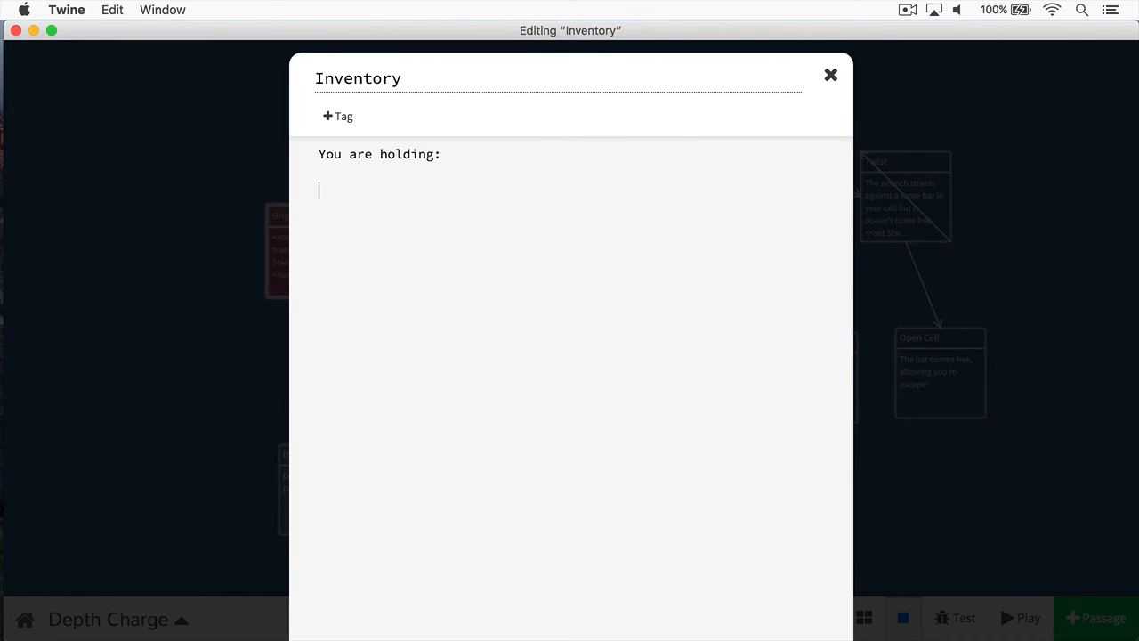
type("<<for")
type(" $i")
type("=")
type("= 0; ")
type("$")
type("i < ")
type("$inventory.length;")
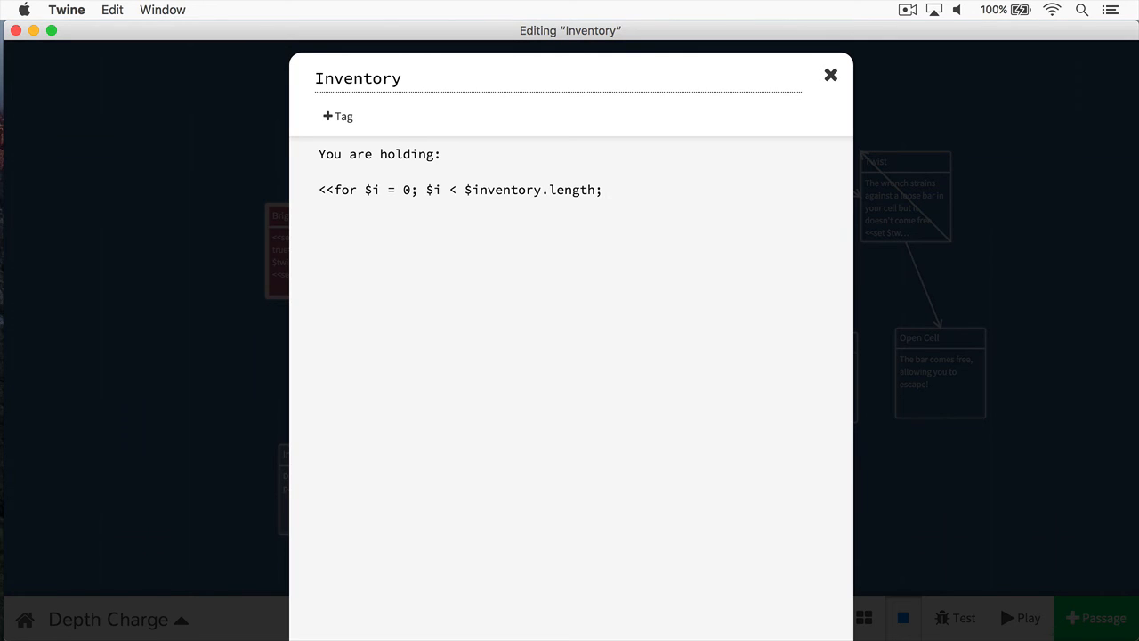
type("$i+")
type("+>>")
type("<<")
type("/for>")
type("$")
key("BackSpace")
type("<<print $inve")
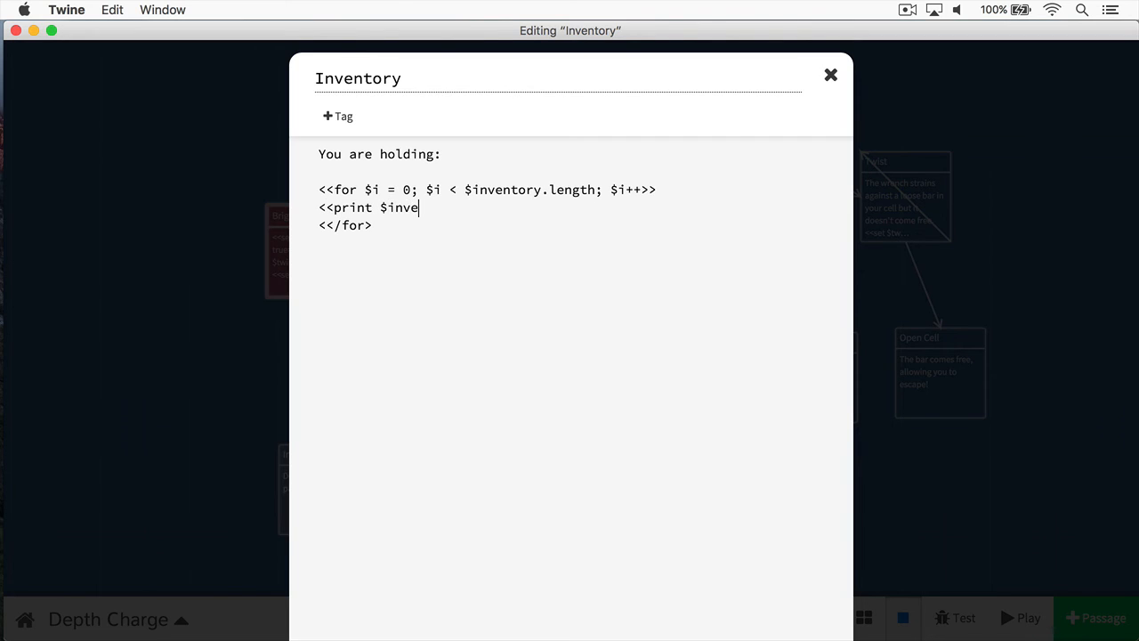
type("ntory")
type("[$i]")
type(">>")
left_click(955, 223)
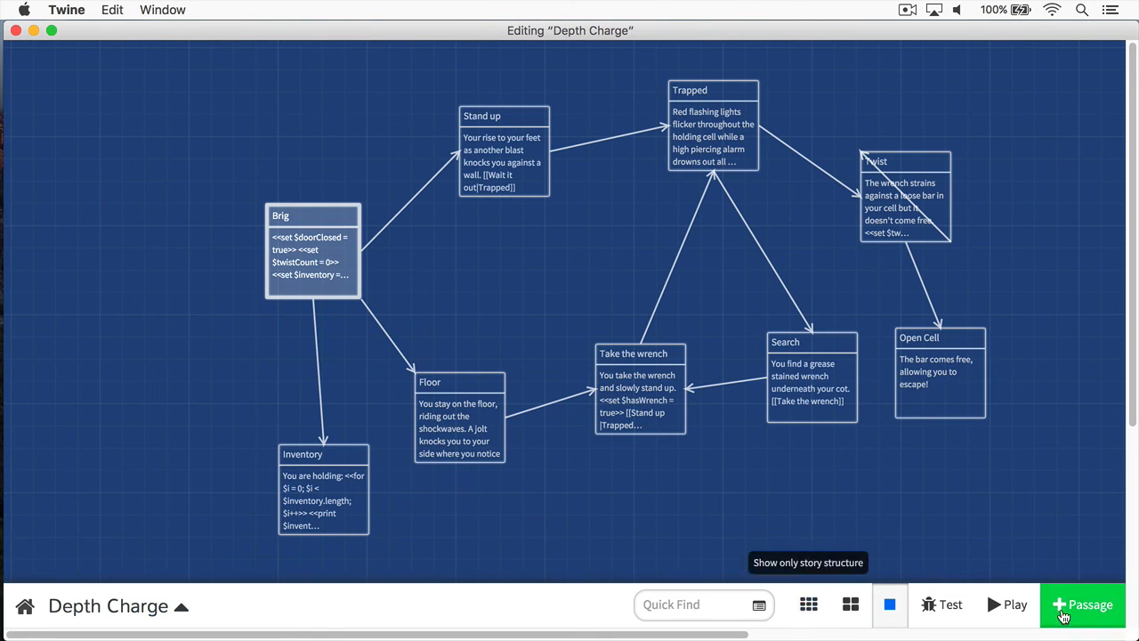
Play the story and follow Check Your Inventory, revealing a missing closing-tag error.
left_click(1006, 604)
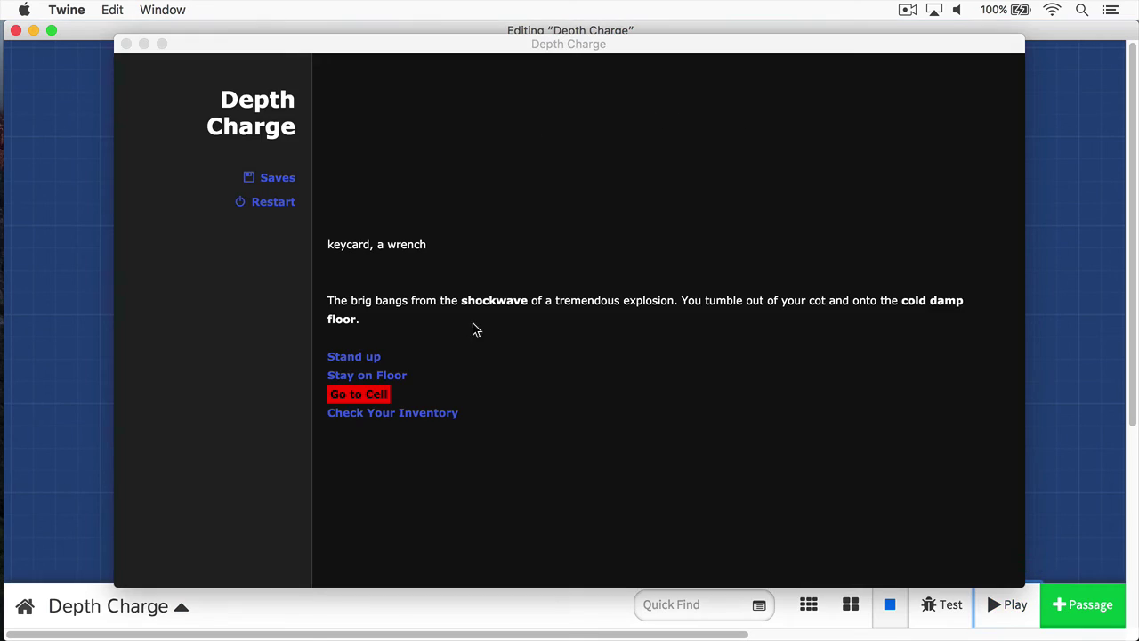
left_click(402, 420)
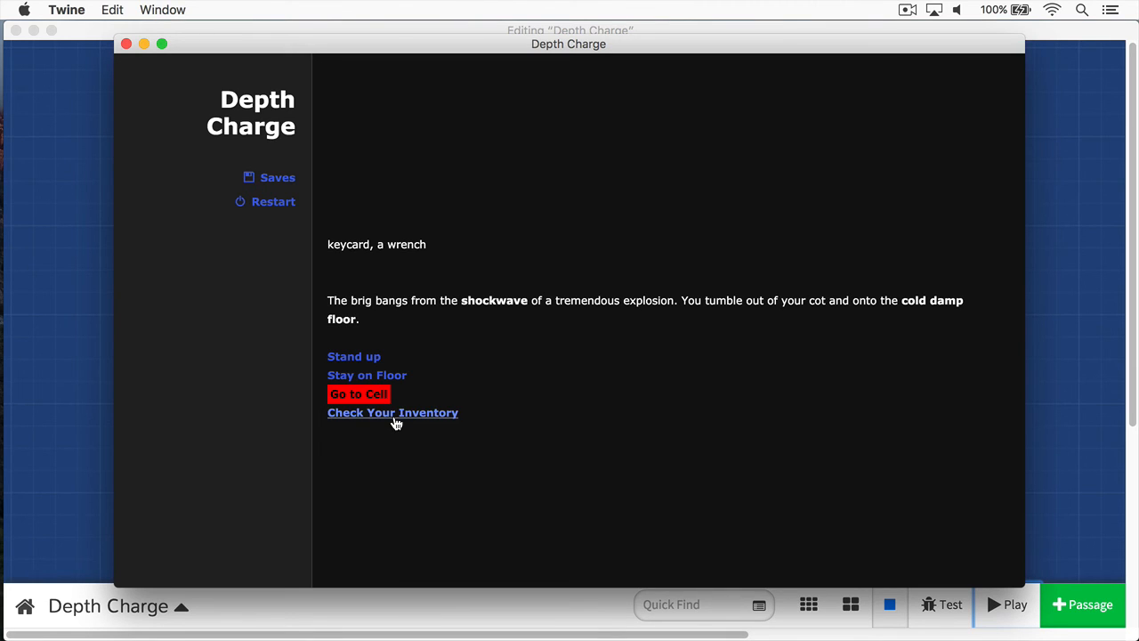
left_click(396, 419)
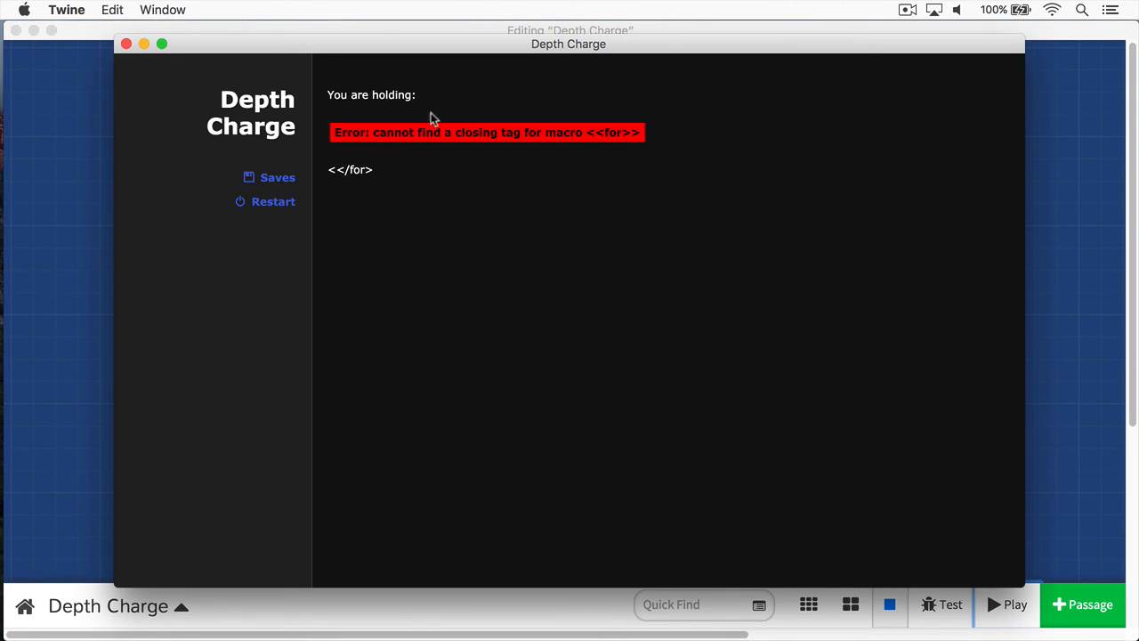
left_click(125, 44)
Add the missing > to the Inventory passage's <</for>> closing tag.
double_click(323, 480)
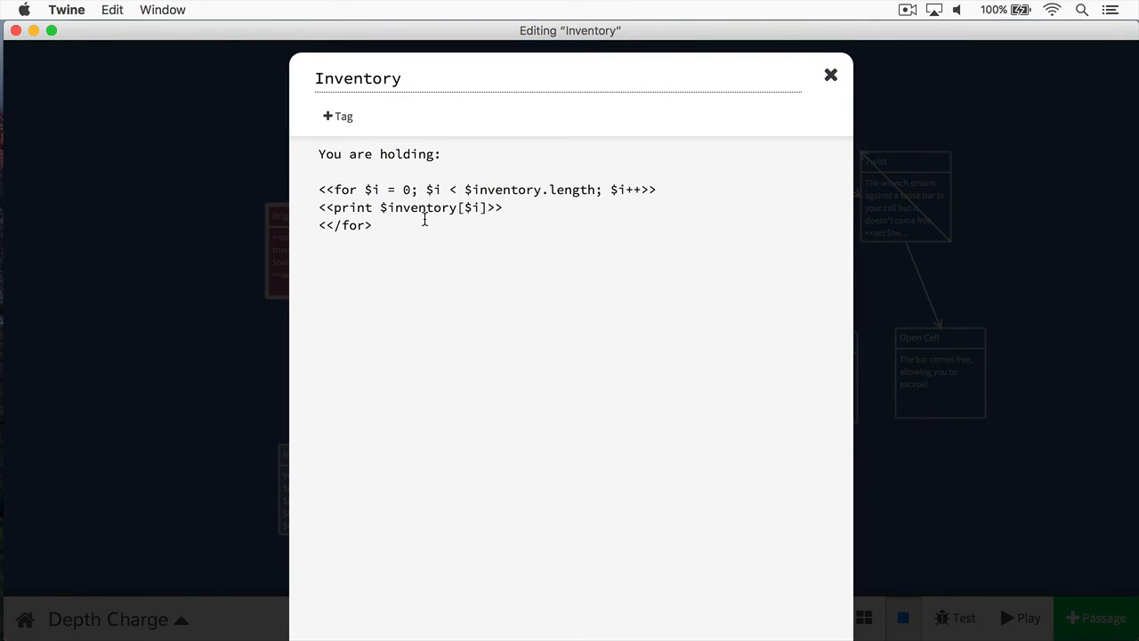
left_click(424, 221)
type(">")
left_click(1021, 118)
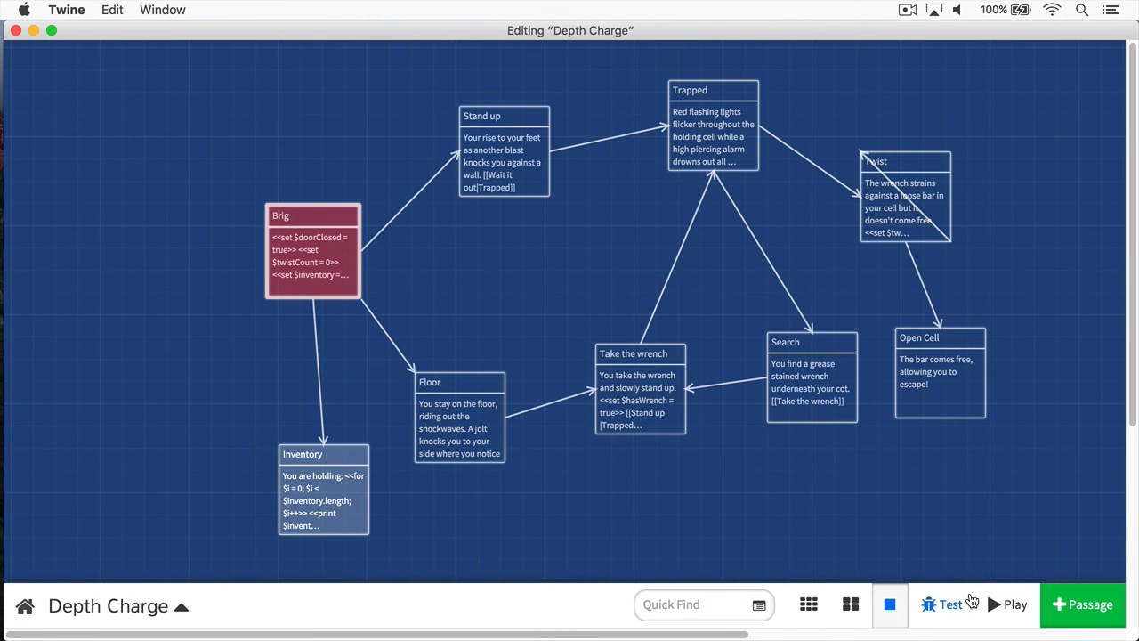
left_click(1006, 604)
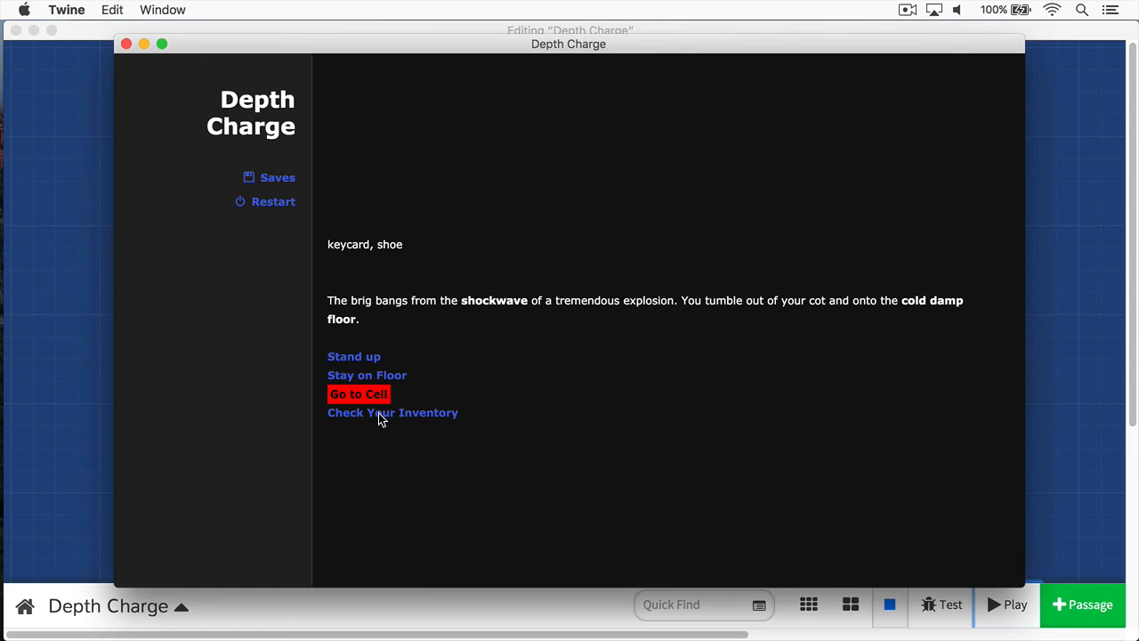
left_click(380, 415)
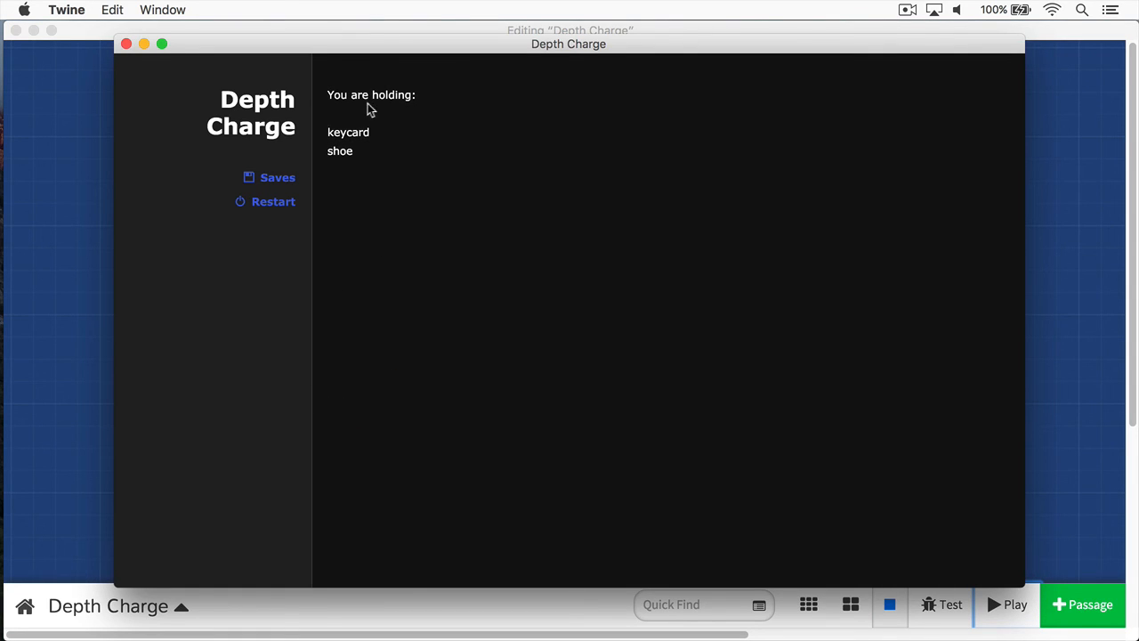
double_click(338, 133)
double_click(339, 151)
left_click(125, 43)
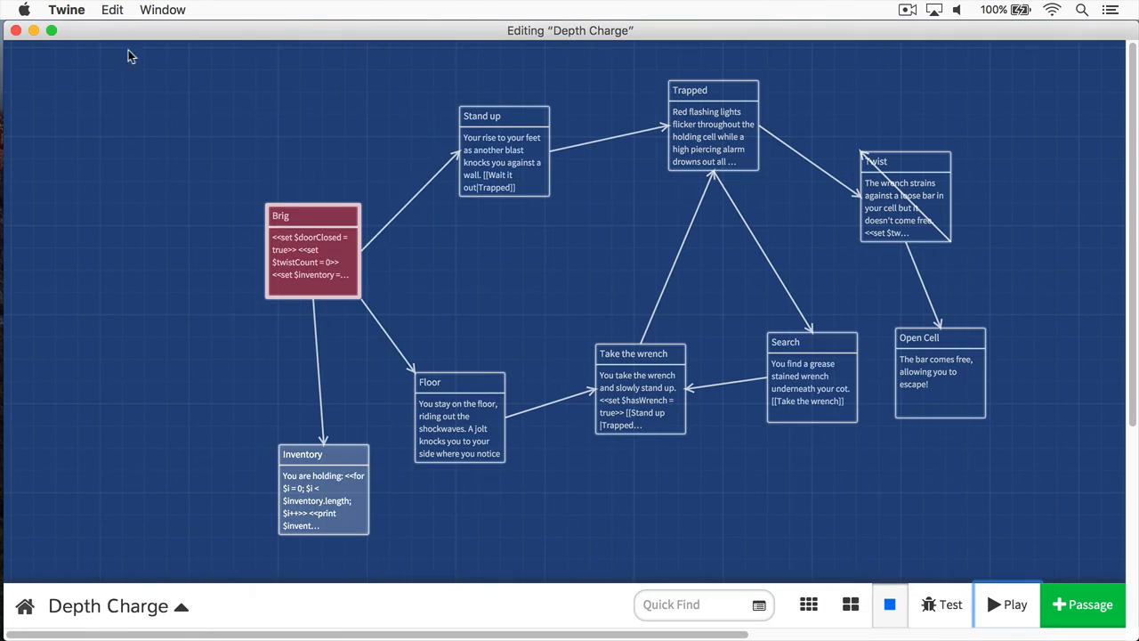
double_click(336, 488)
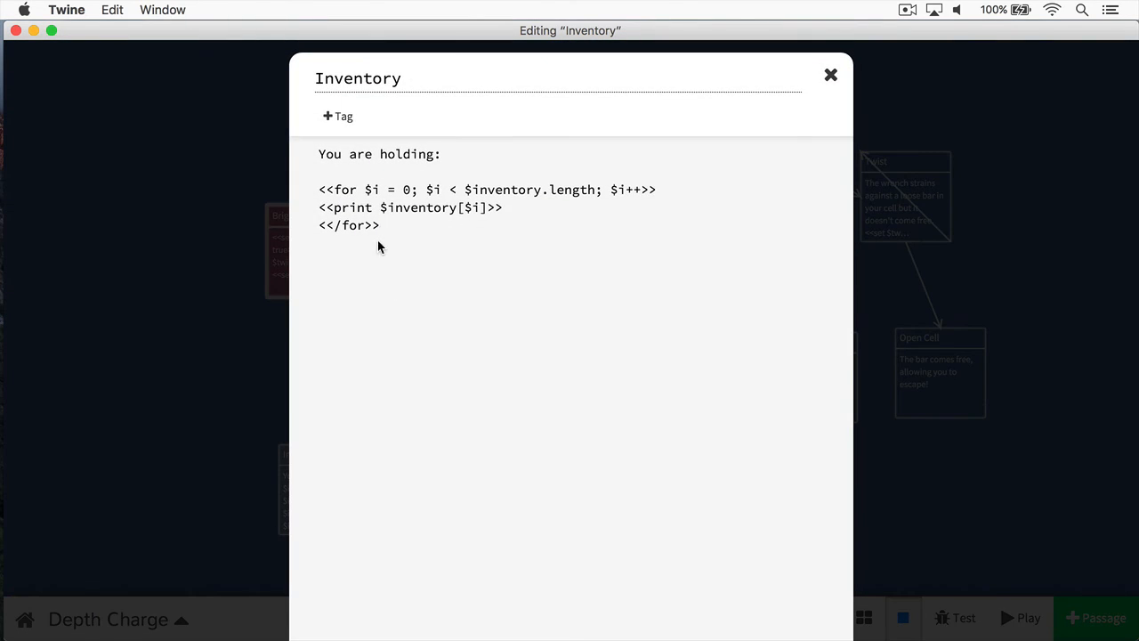
key("Return")
key("Return")
type("[[")
key("BackSpace")
key("BackSpace")
key("BackSpace")
left_click(830, 75)
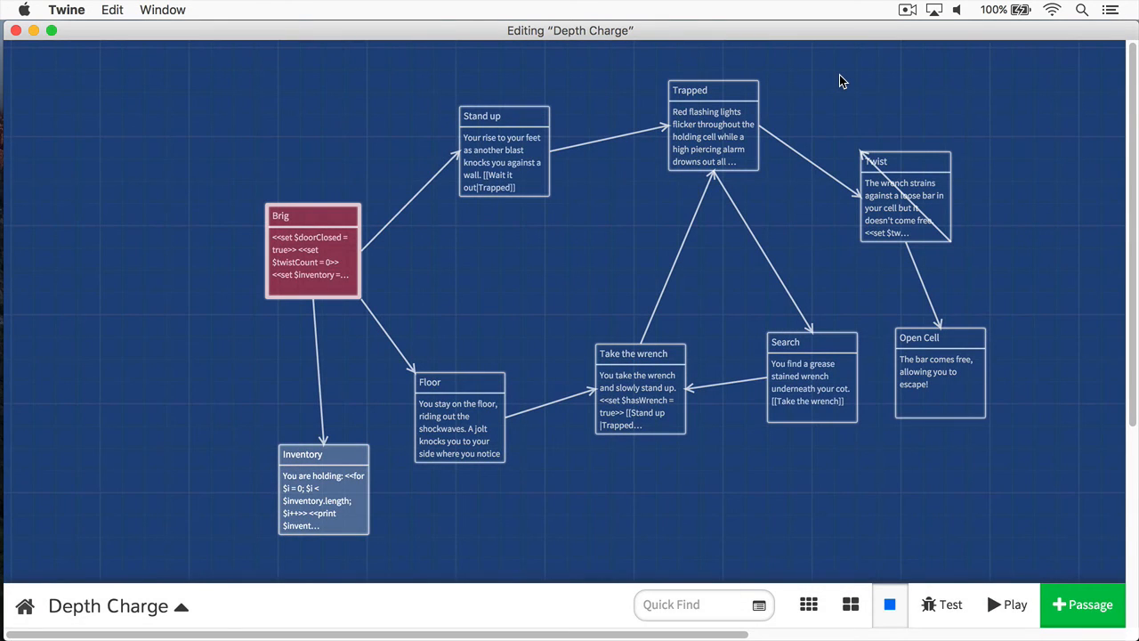